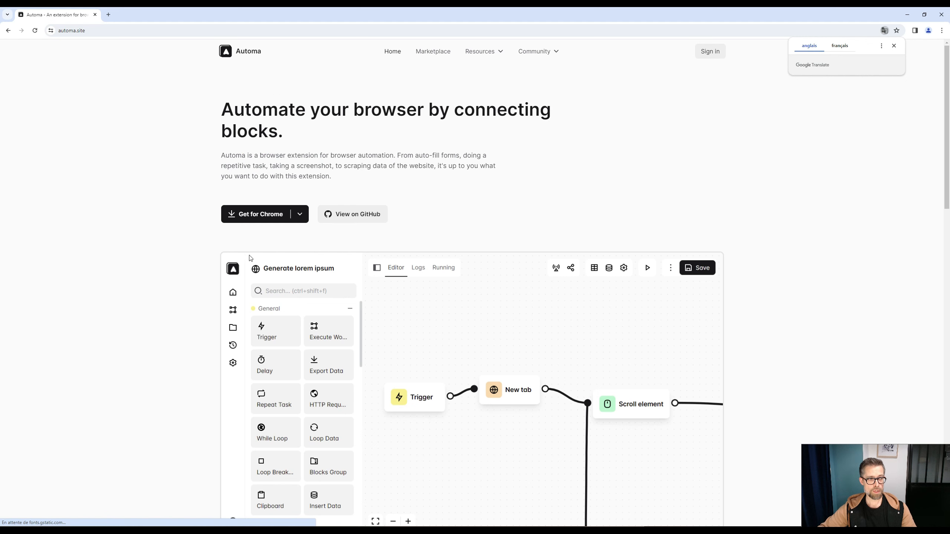
# Step: Install the Automa extension for Chrome from its Chrome Web Store page and dismiss the translation prompt
pyautogui.click(231, 216)
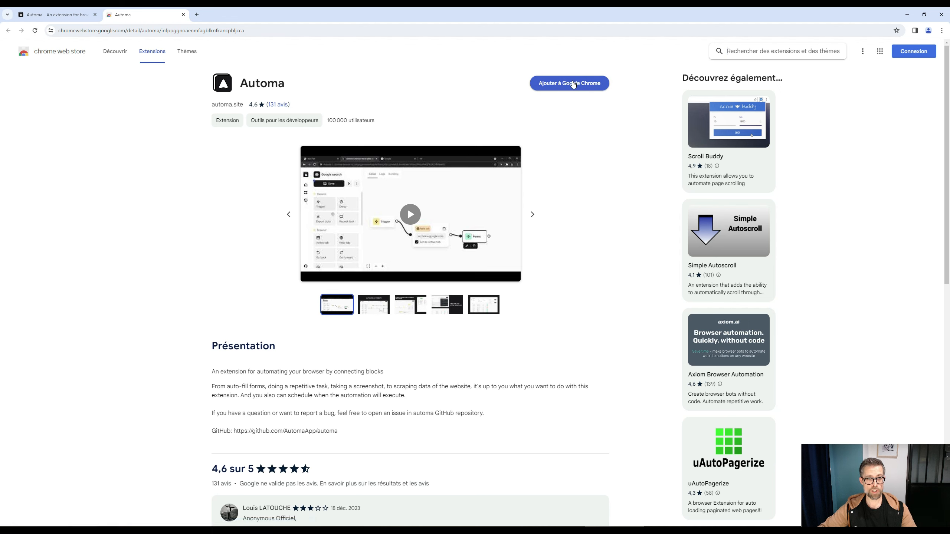
pyautogui.click(573, 86)
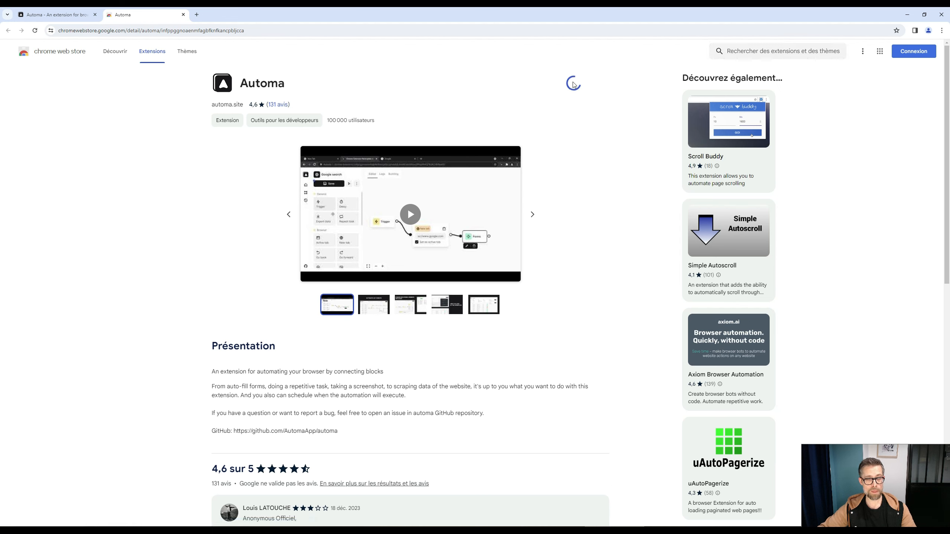
pyautogui.click(501, 112)
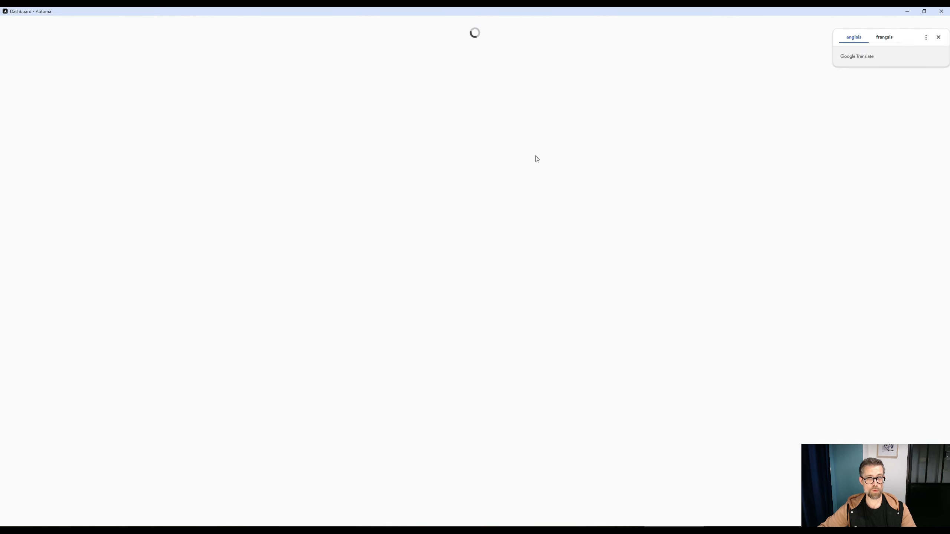
pyautogui.click(940, 37)
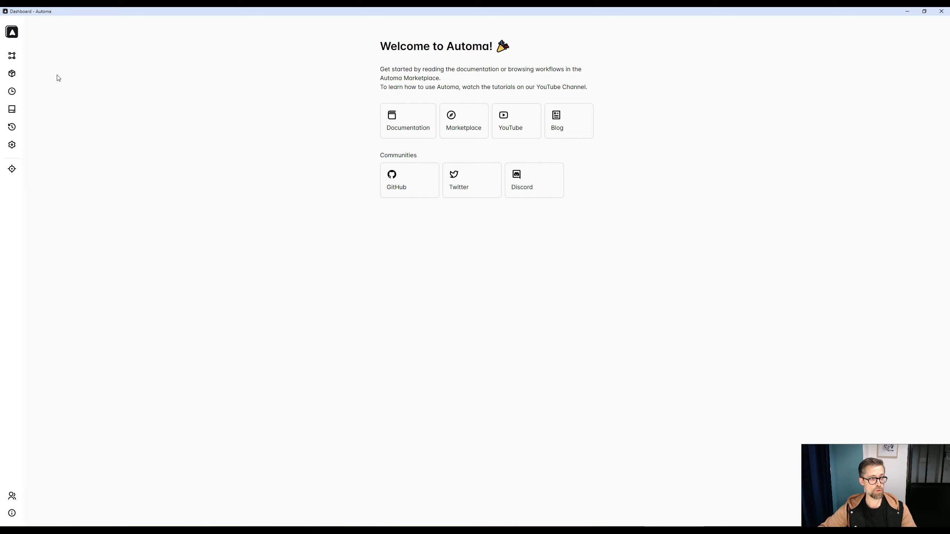
# Step: Look at the workflows list and the interface languages offered in Automa's general settings
pyautogui.click(10, 57)
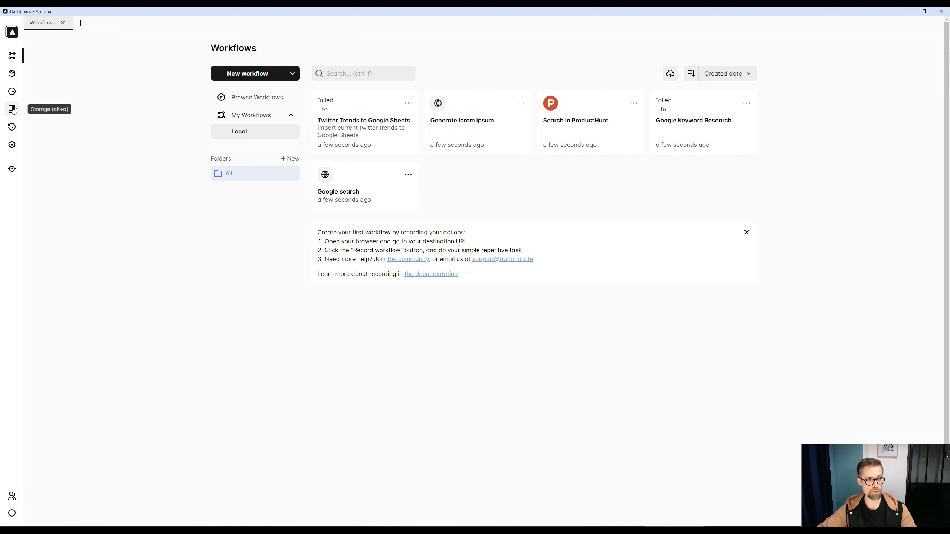
pyautogui.click(12, 149)
pyautogui.click(337, 140)
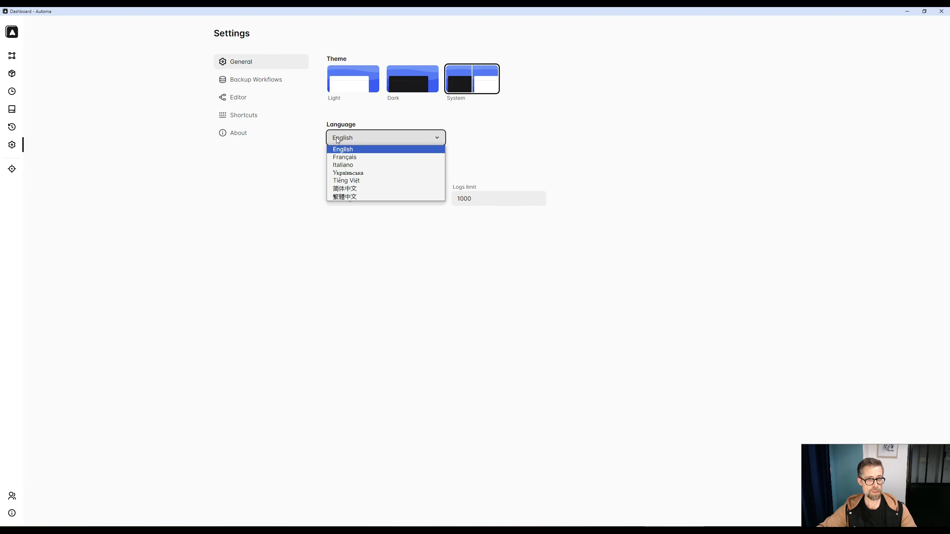
pyautogui.click(217, 151)
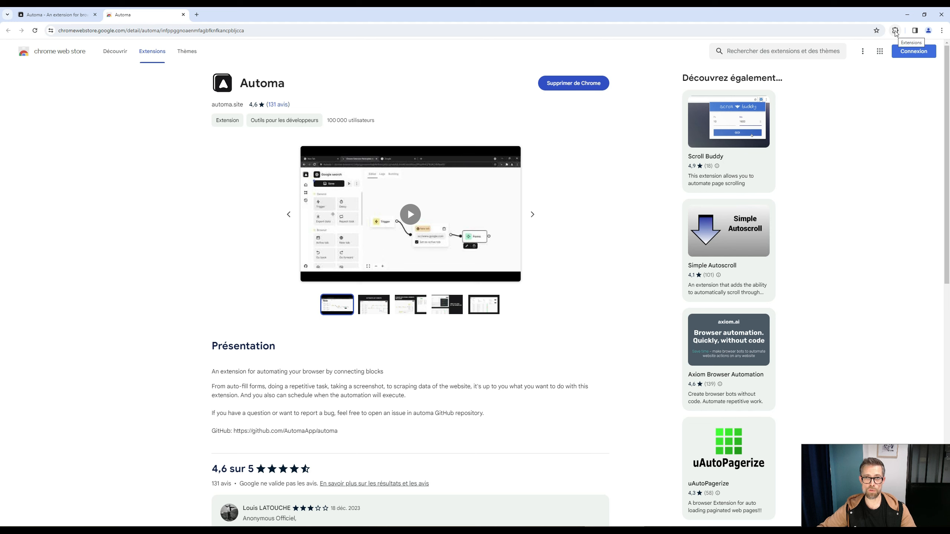
# Step: Pin the Automa extension to the browser toolbar
pyautogui.click(895, 31)
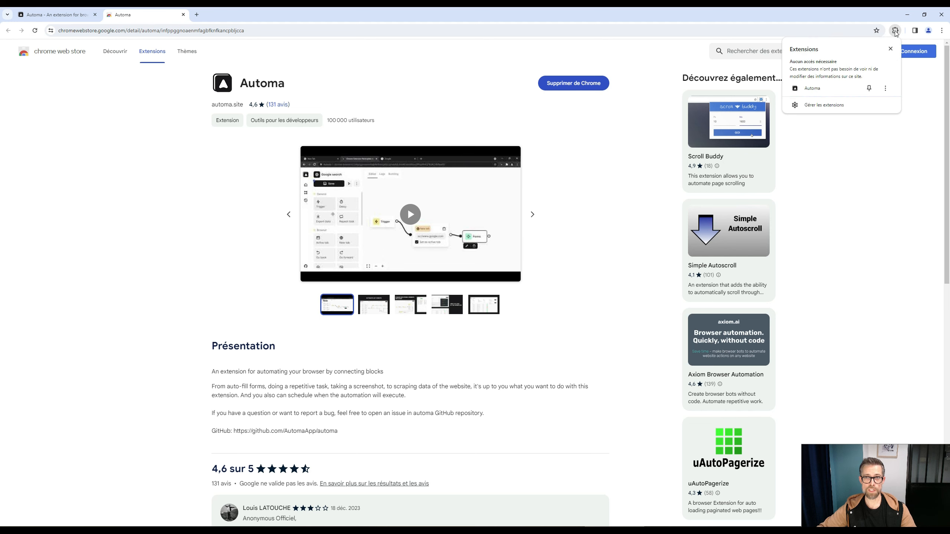
pyautogui.click(869, 89)
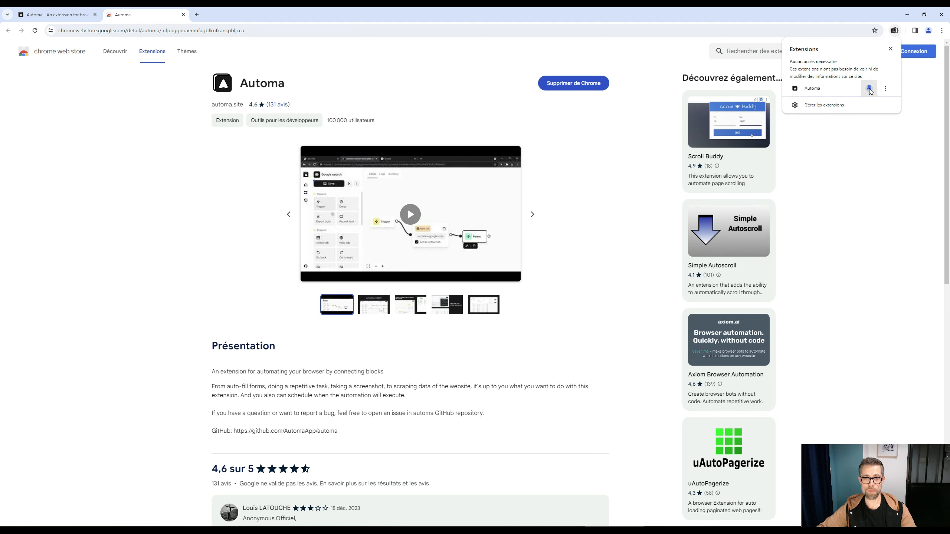
pyautogui.click(891, 49)
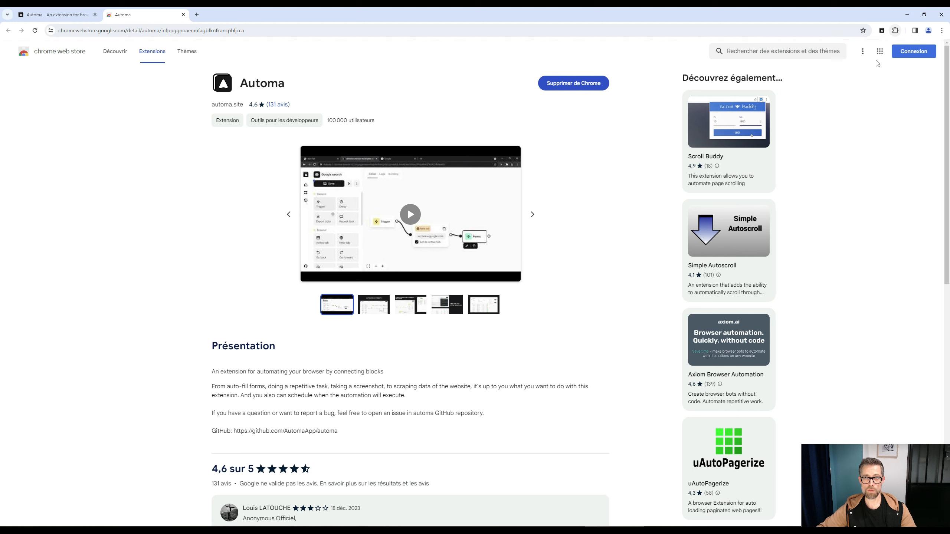
# Step: Open the Automa dashboard from the pinned extension and maximize its window
pyautogui.click(883, 31)
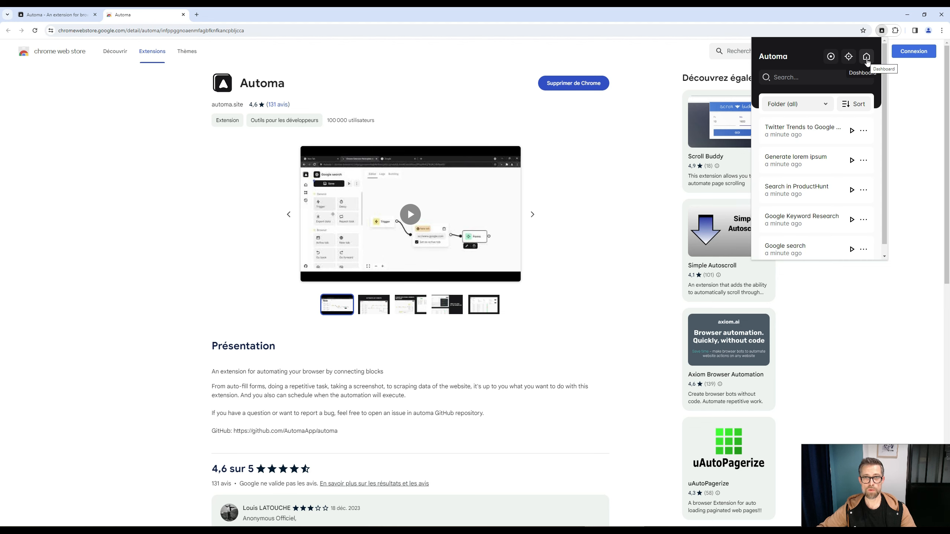
pyautogui.click(867, 58)
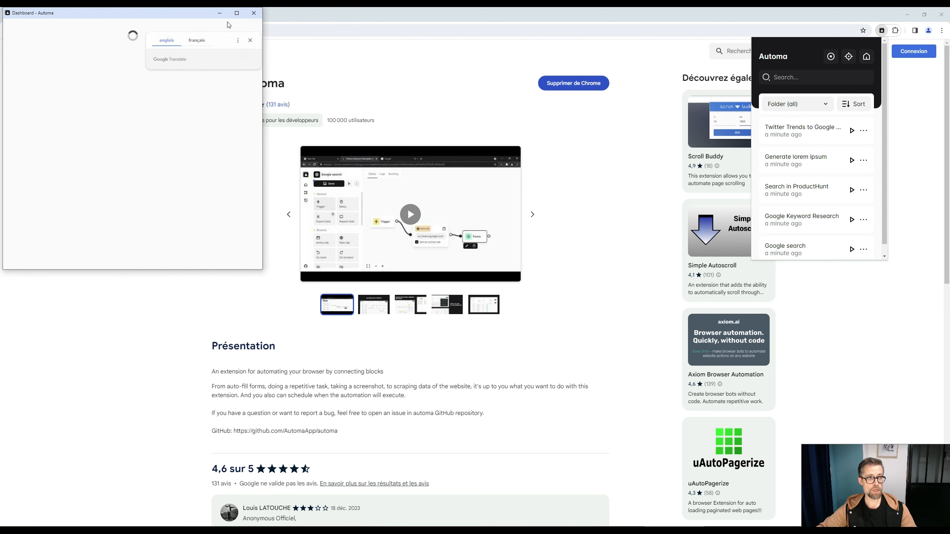
pyautogui.click(237, 14)
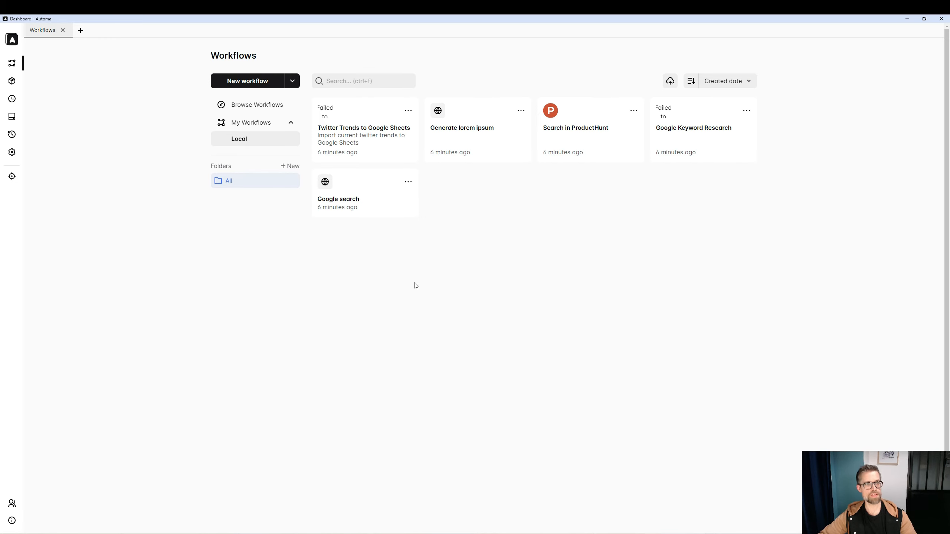
# Step: Create a new workflow named "Test"
pyautogui.click(265, 81)
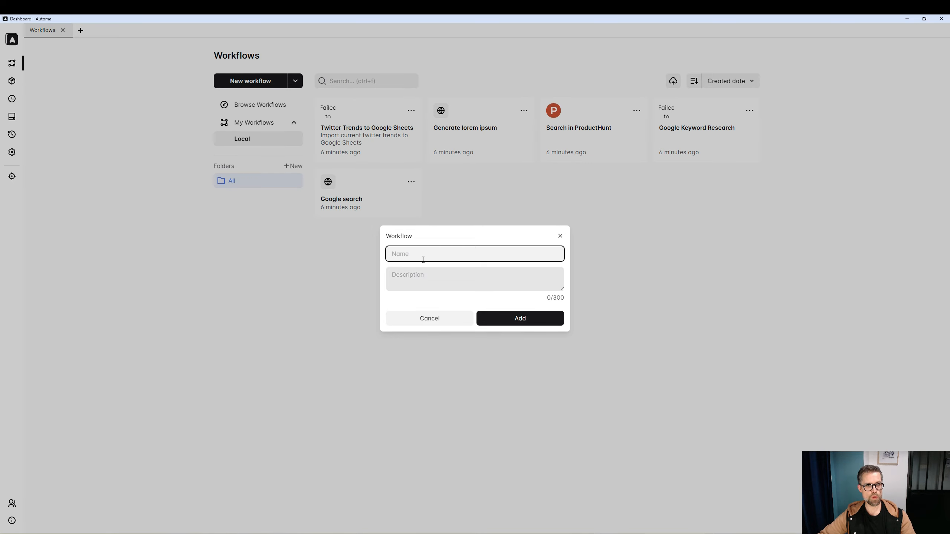
pyautogui.write('Test')
pyautogui.click(508, 324)
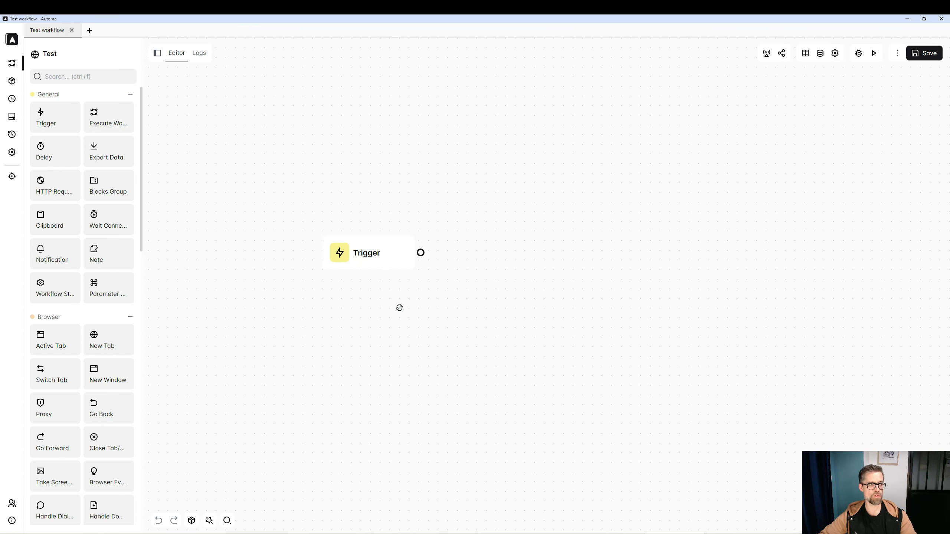
# Step: Browse the available blocks, search for "cli" and place a Click Element block connected after the Trigger block
pyautogui.click(83, 77)
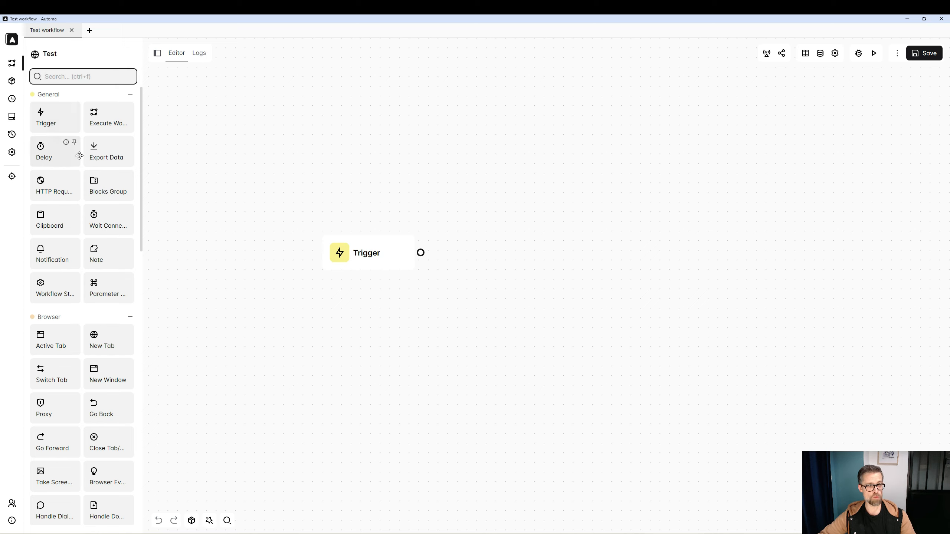
pyautogui.scroll(-15, 78, 157)
pyautogui.scroll(-5, 78, 163)
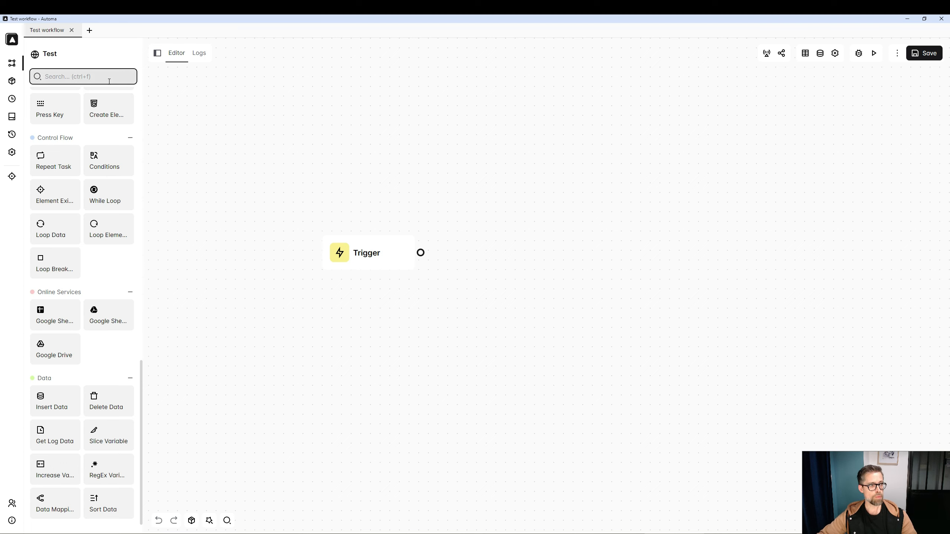
pyautogui.write('cli')
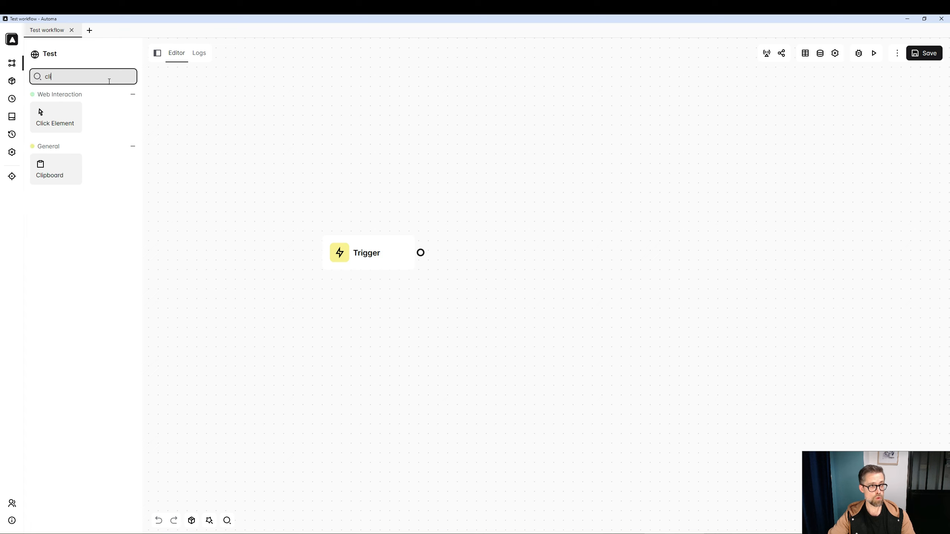
pyautogui.moveTo(41, 118); pyautogui.dragTo(421, 259)
pyautogui.moveTo(505, 264); pyautogui.dragTo(575, 271)
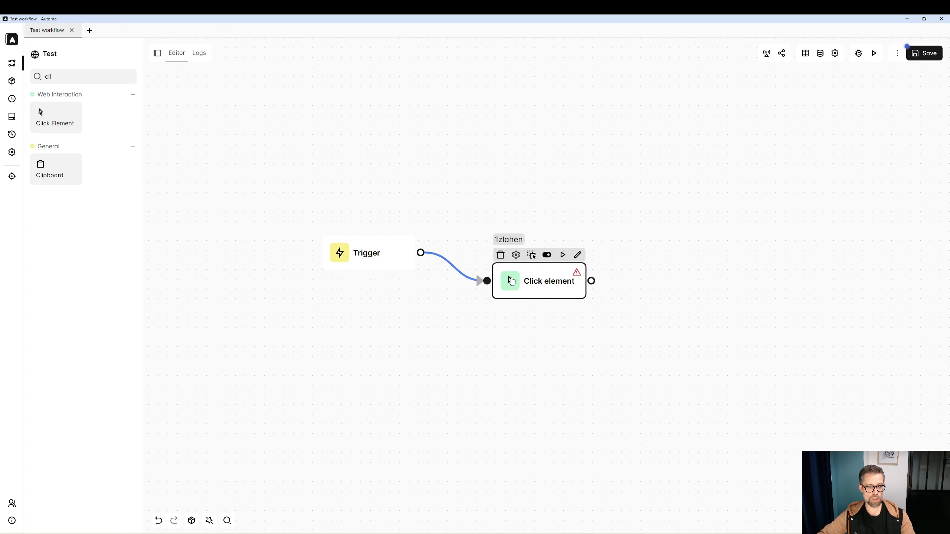
# Step: Delete the connection between the Trigger and Click element blocks, and link the two blocks again
pyautogui.click(468, 273)
pyautogui.press('Delete')
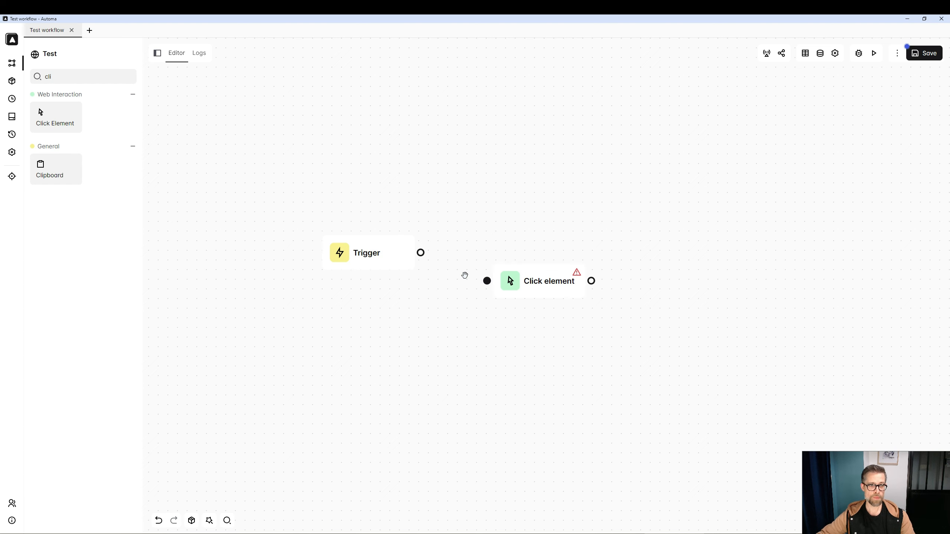
pyautogui.moveTo(420, 252); pyautogui.dragTo(536, 277)
pyautogui.click(533, 320)
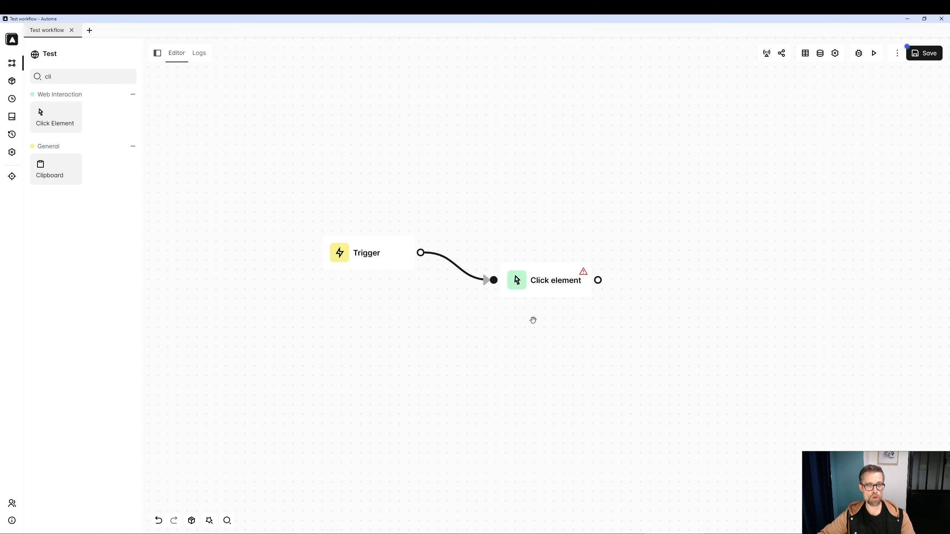
# Step: Search for "form", add a Forms block linked from Click element, and move Click element roughly level with the Trigger block
pyautogui.doubleClick(47, 76)
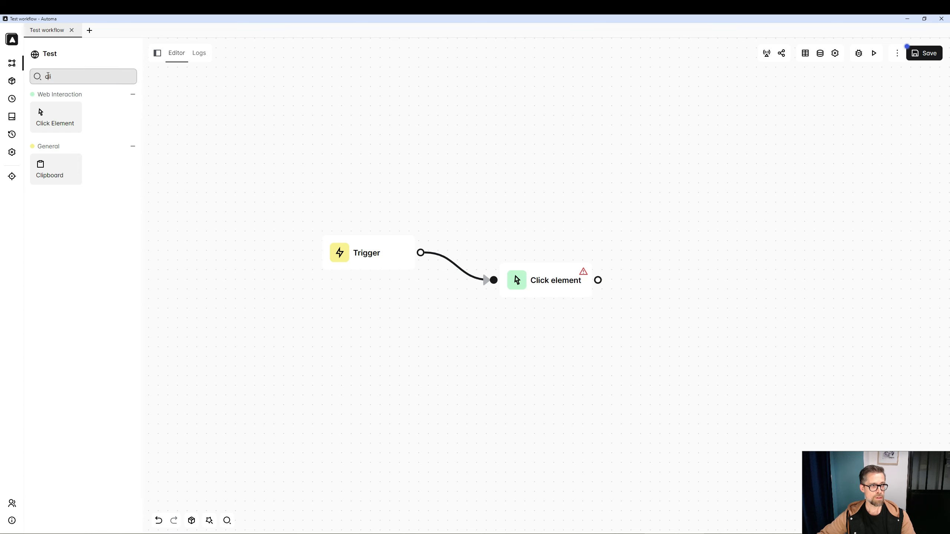
pyautogui.press('BackSpace')
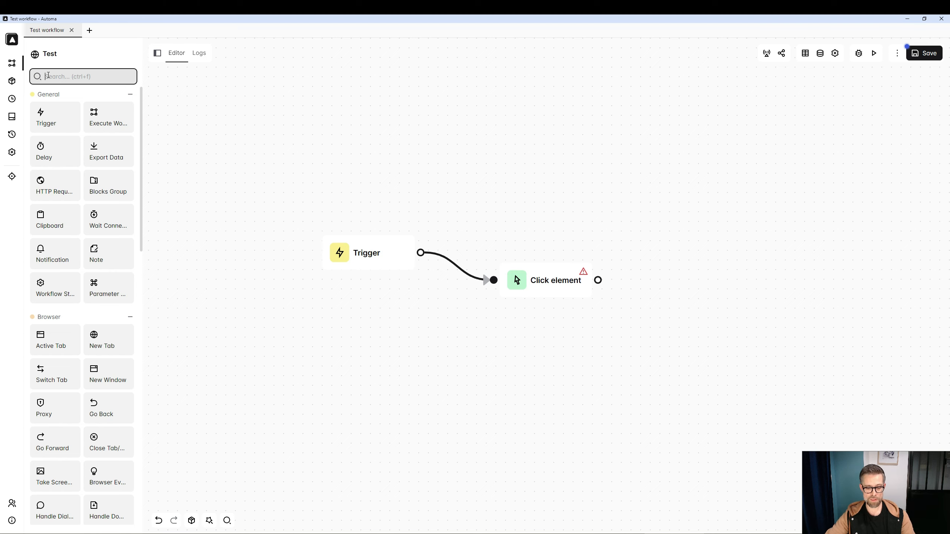
pyautogui.write('form')
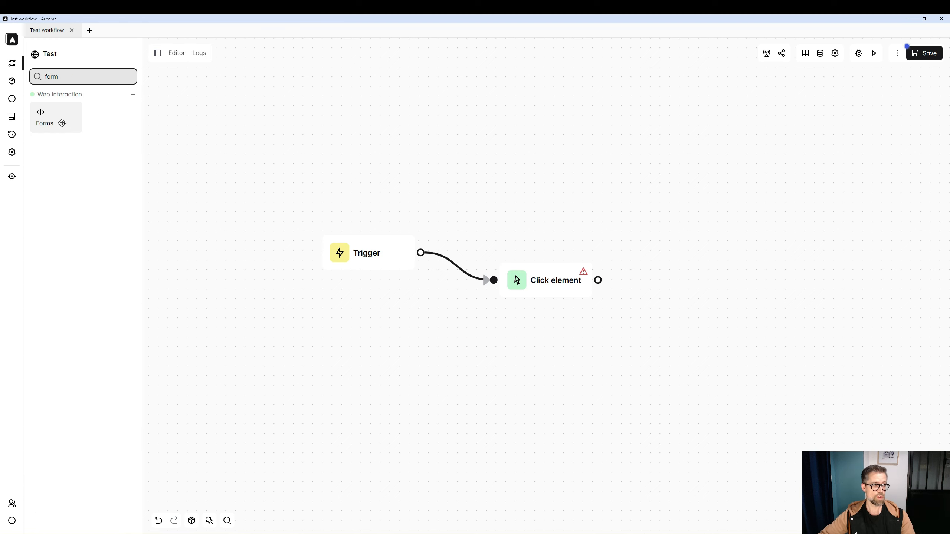
pyautogui.moveTo(62, 123); pyautogui.dragTo(639, 312)
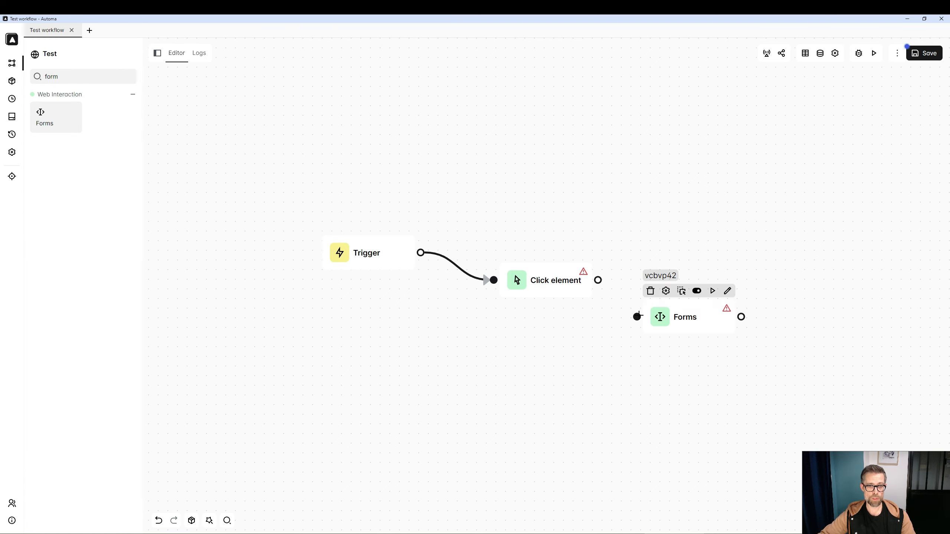
pyautogui.click(638, 316)
pyautogui.click(598, 280)
pyautogui.moveTo(561, 279); pyautogui.dragTo(539, 250)
# Step: Examine the settings of the Click element and Forms blocks, including the selector types offered for finding an element
pyautogui.scroll(-2, 389, 442)
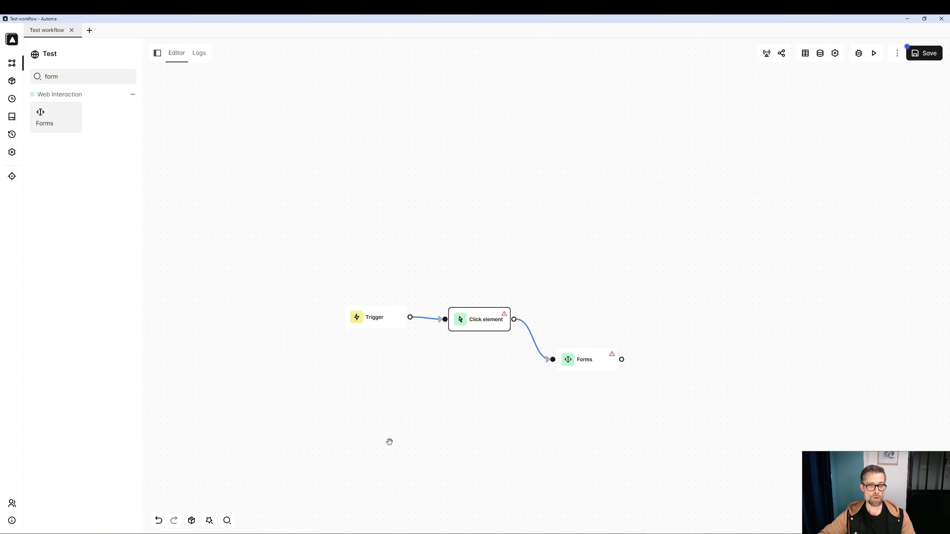
pyautogui.scroll(-1, 389, 442)
pyautogui.scroll(3, 392, 439)
pyautogui.moveTo(477, 386); pyautogui.dragTo(447, 398)
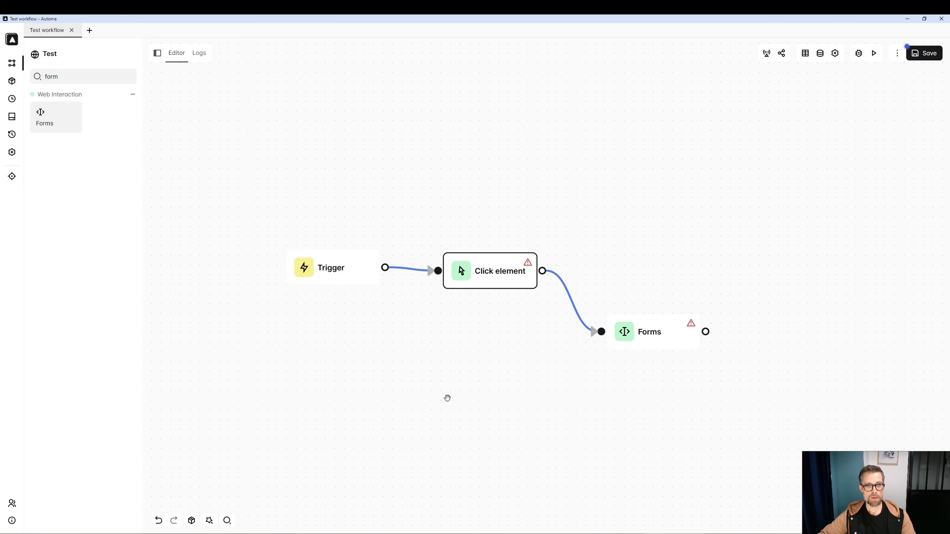
pyautogui.doubleClick(484, 276)
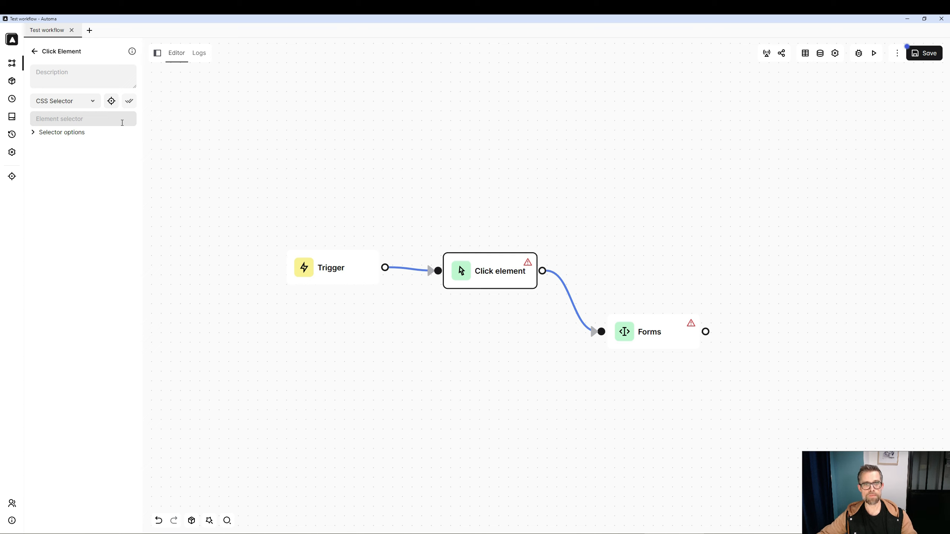
pyautogui.click(674, 337)
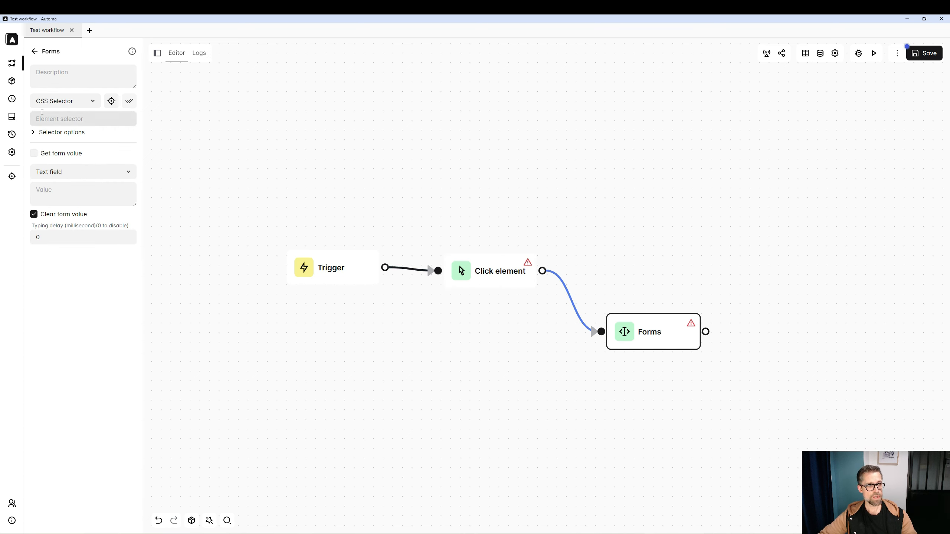
pyautogui.click(58, 101)
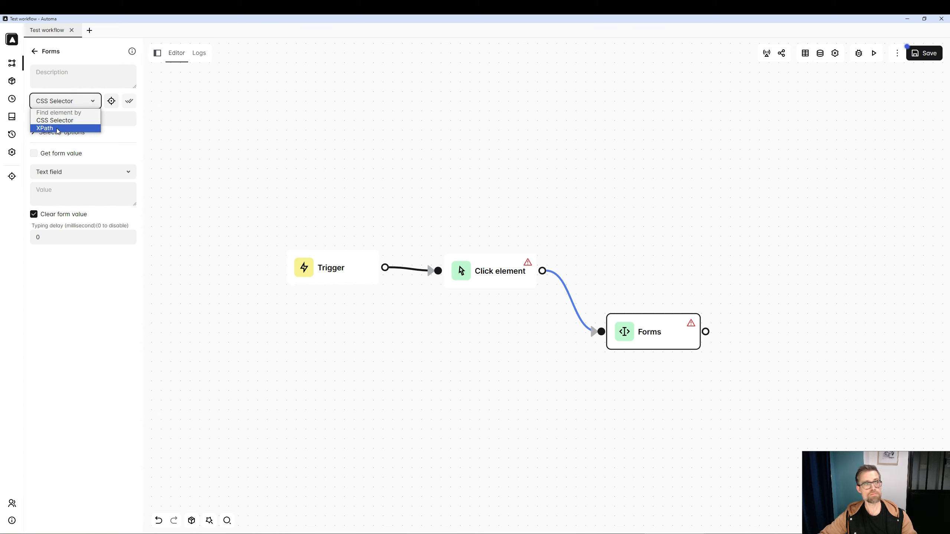
pyautogui.click(308, 132)
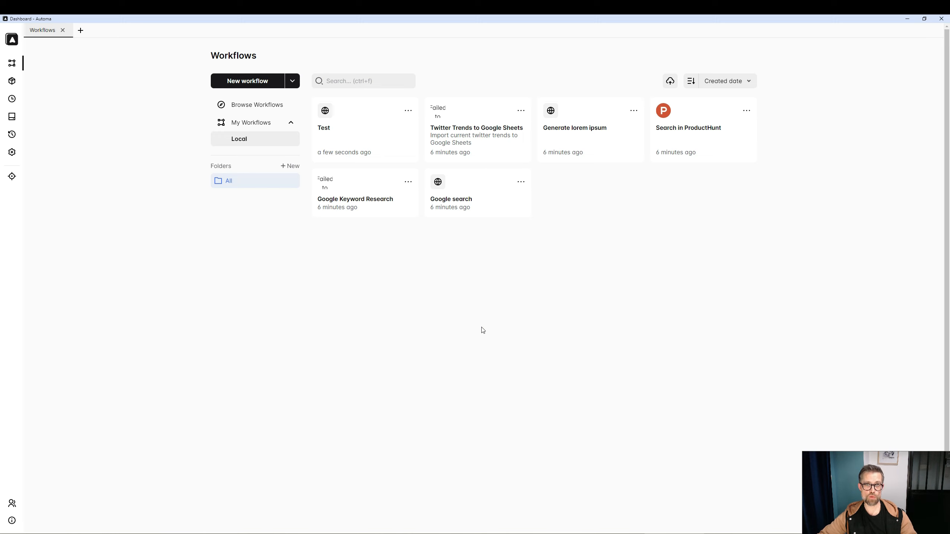
# Step: Start recording a new workflow named "Google"
pyautogui.click(292, 83)
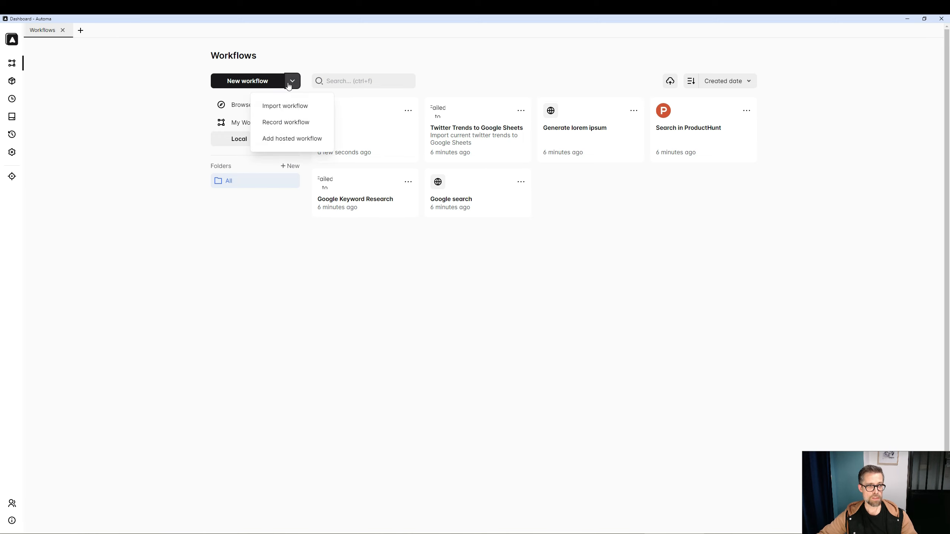
pyautogui.click(294, 126)
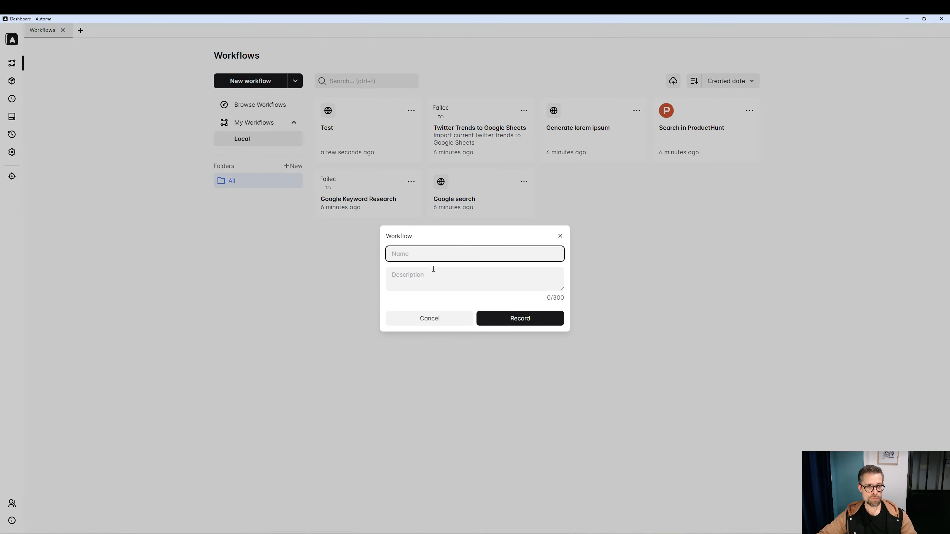
pyautogui.write('Google')
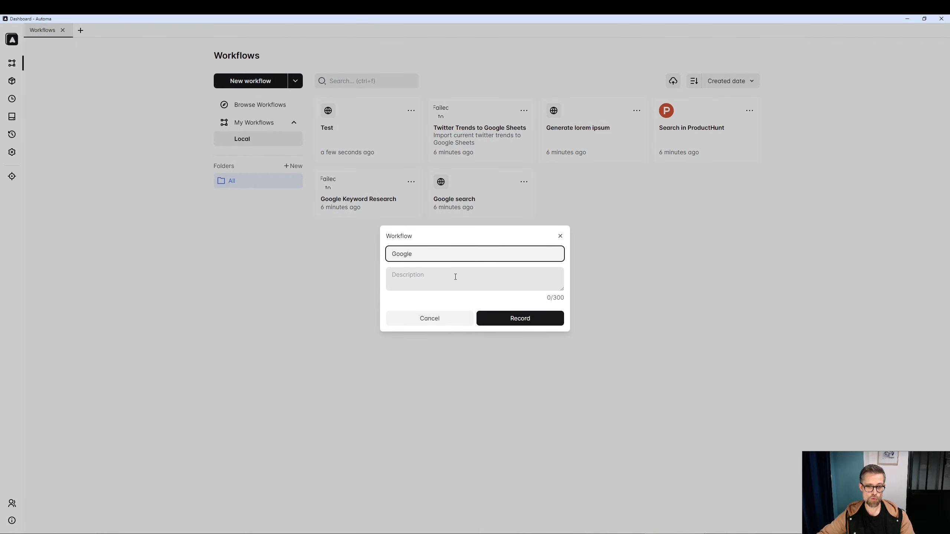
pyautogui.click(528, 320)
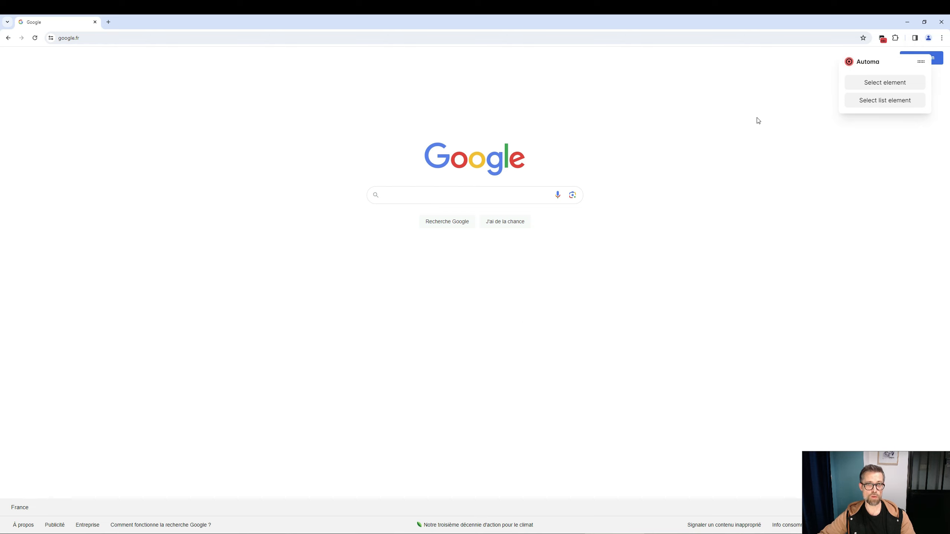
# Step: Record a Google search for "formation automa" and stop the recording
pyautogui.click(454, 197)
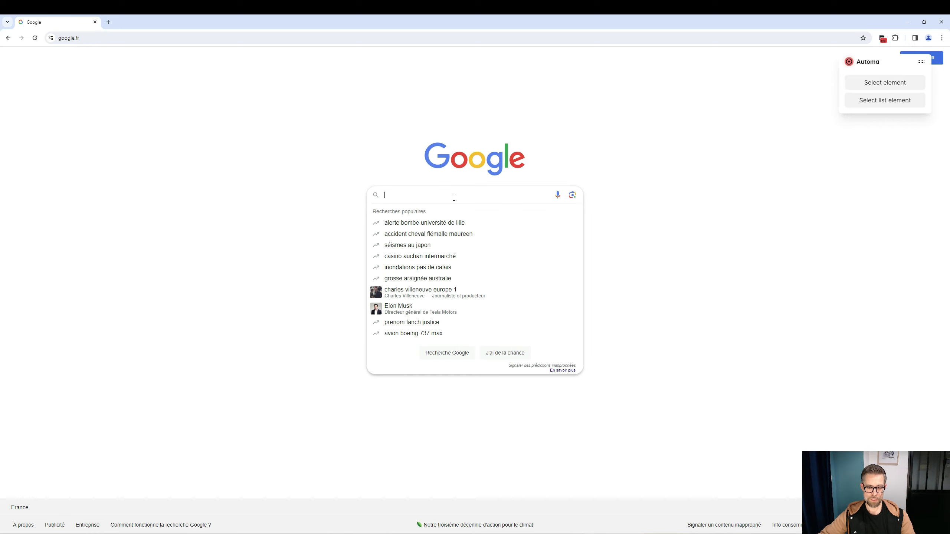
pyautogui.write('formation automa')
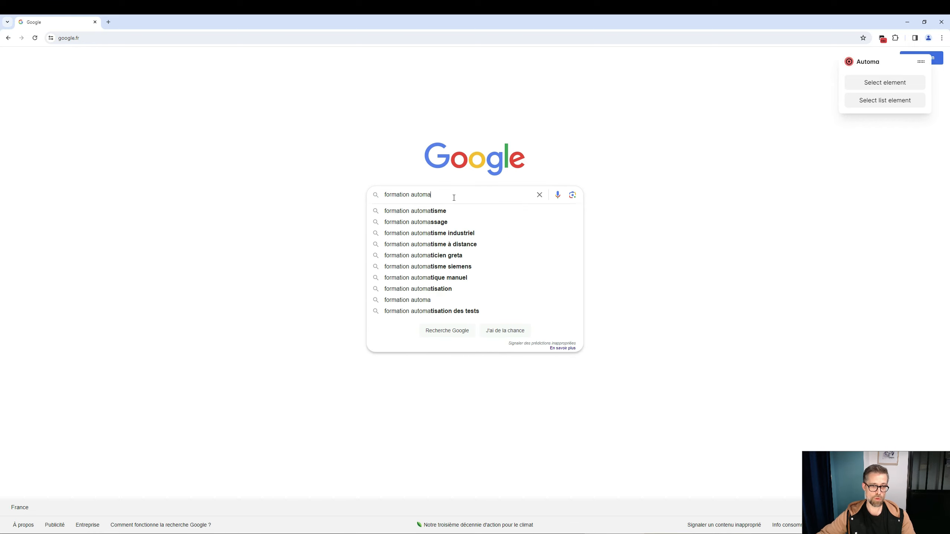
pyautogui.click(462, 334)
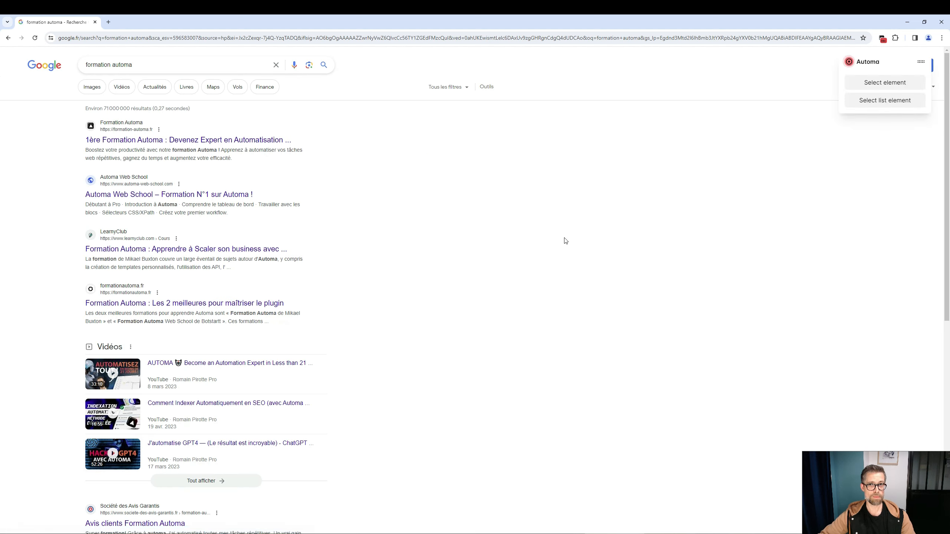
pyautogui.click(849, 63)
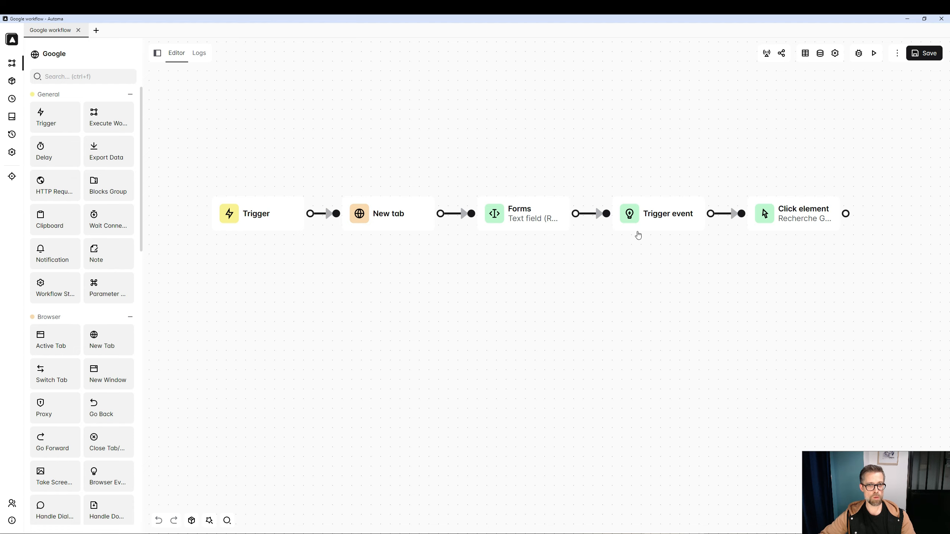
# Step: Examine the recorded settings of the New tab, Forms, Trigger event and Click element blocks, including the URL, form text and selectors
pyautogui.scroll(-1, 548, 282)
pyautogui.doubleClick(416, 236)
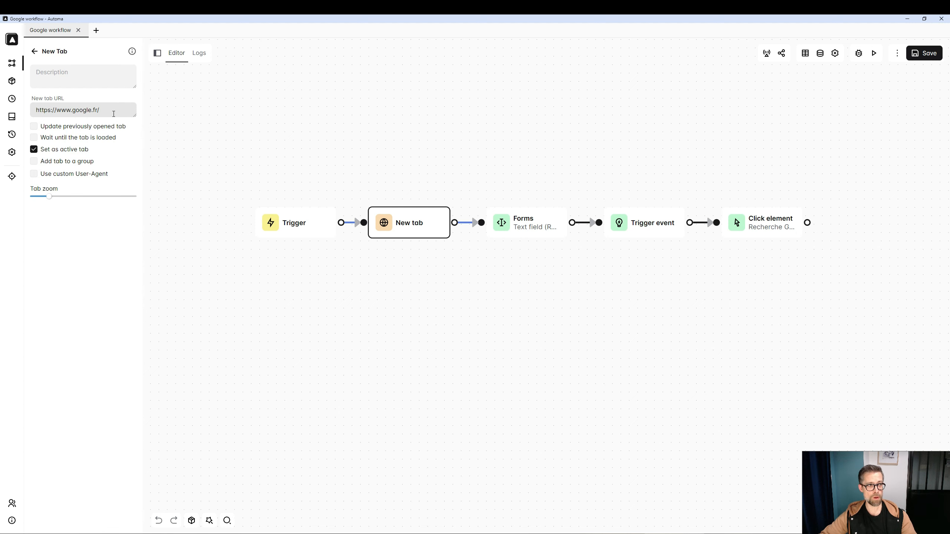
pyautogui.tripleClick(114, 114)
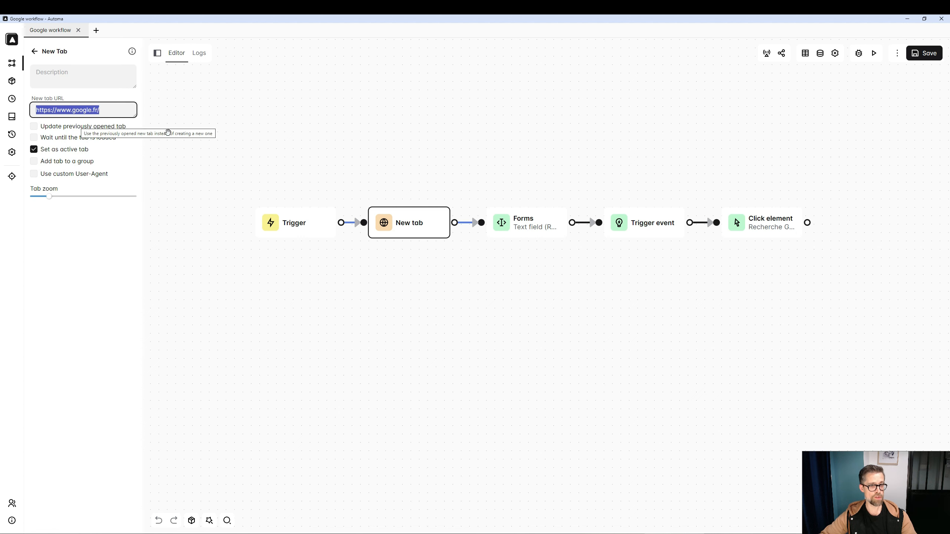
pyautogui.click(570, 278)
pyautogui.doubleClick(536, 232)
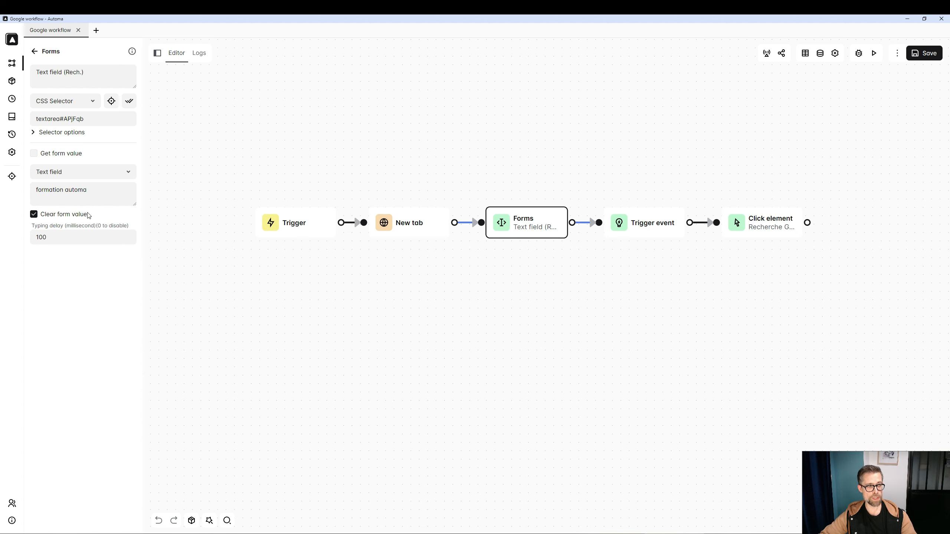
pyautogui.tripleClick(84, 192)
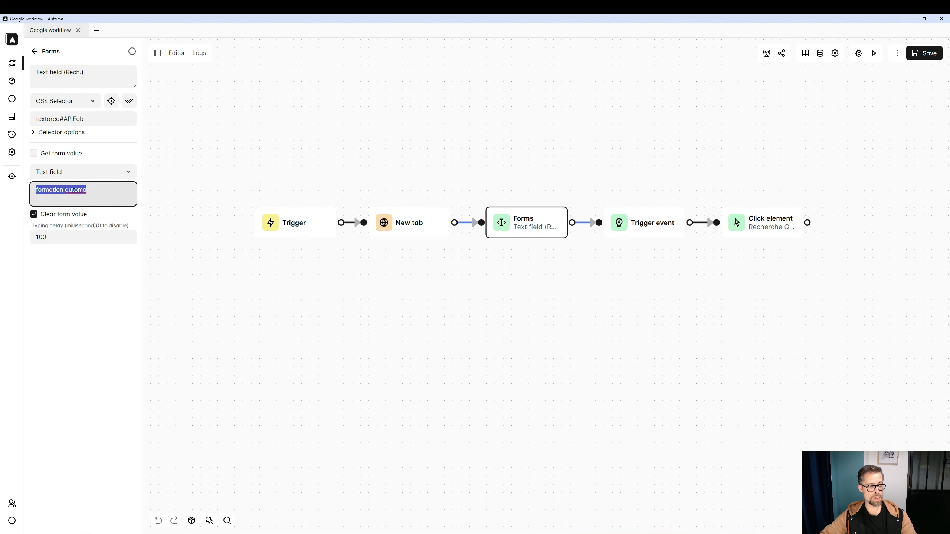
pyautogui.click(318, 323)
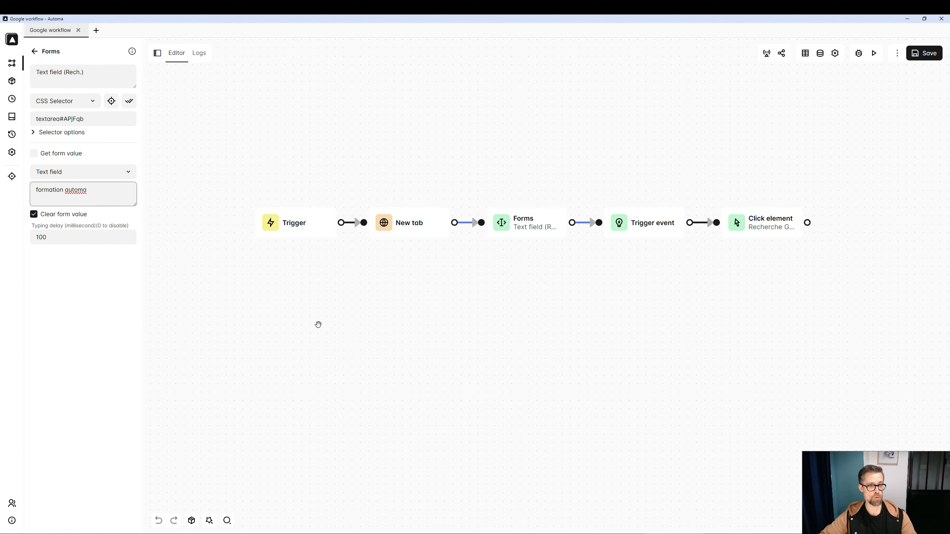
pyautogui.doubleClick(655, 232)
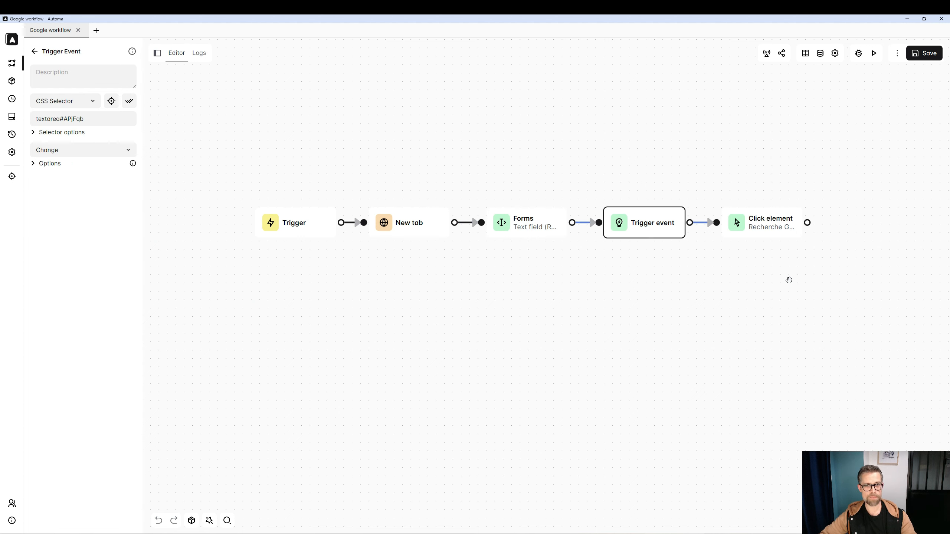
pyautogui.doubleClick(774, 229)
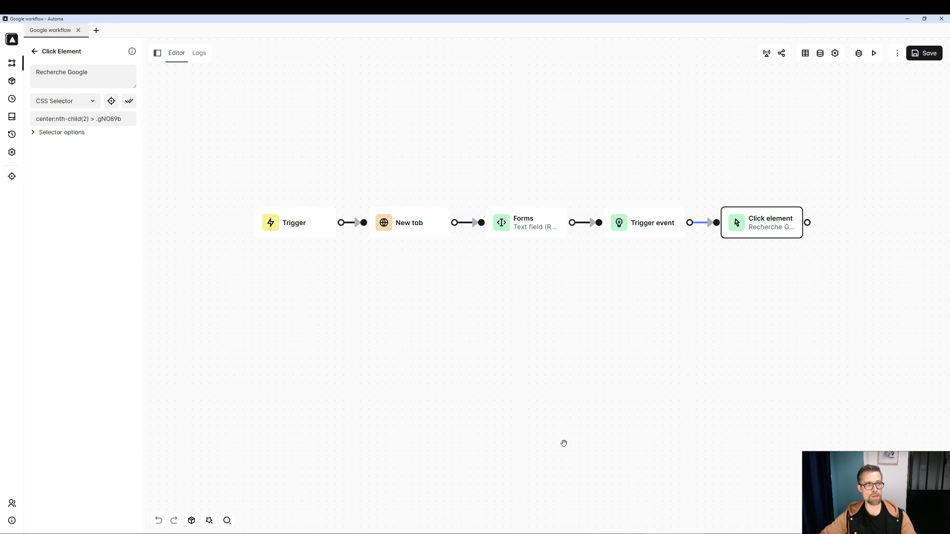
pyautogui.doubleClick(528, 237)
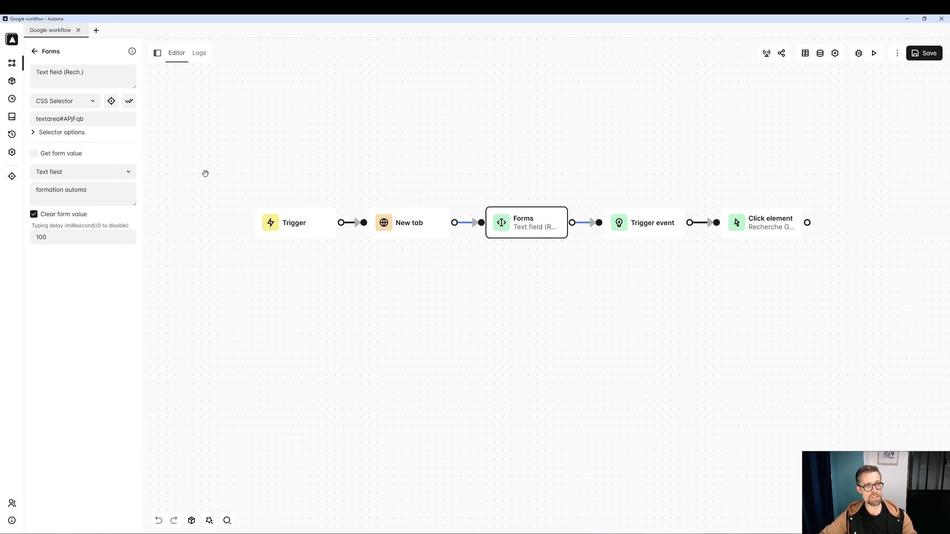
pyautogui.moveTo(94, 119); pyautogui.dragTo(34, 119)
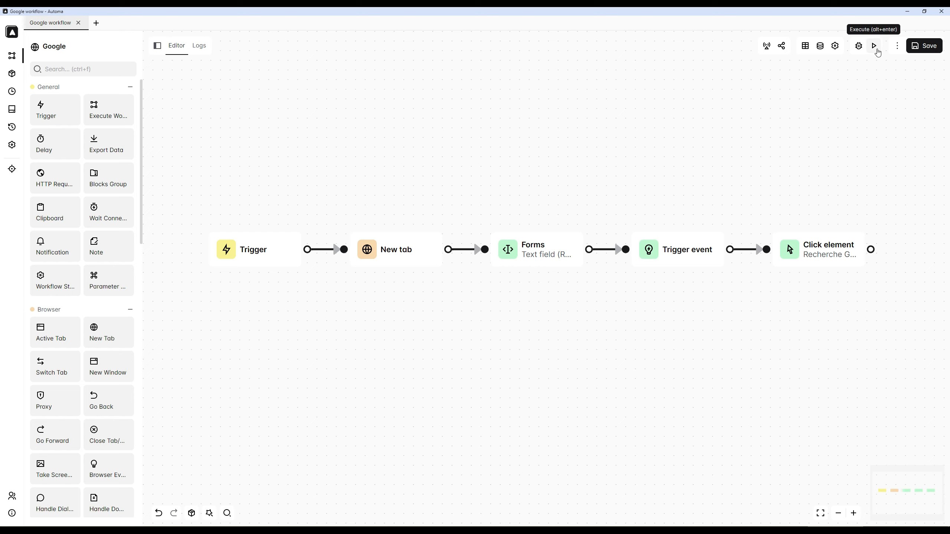
# Step: Execute the recorded Google workflow
pyautogui.click(875, 46)
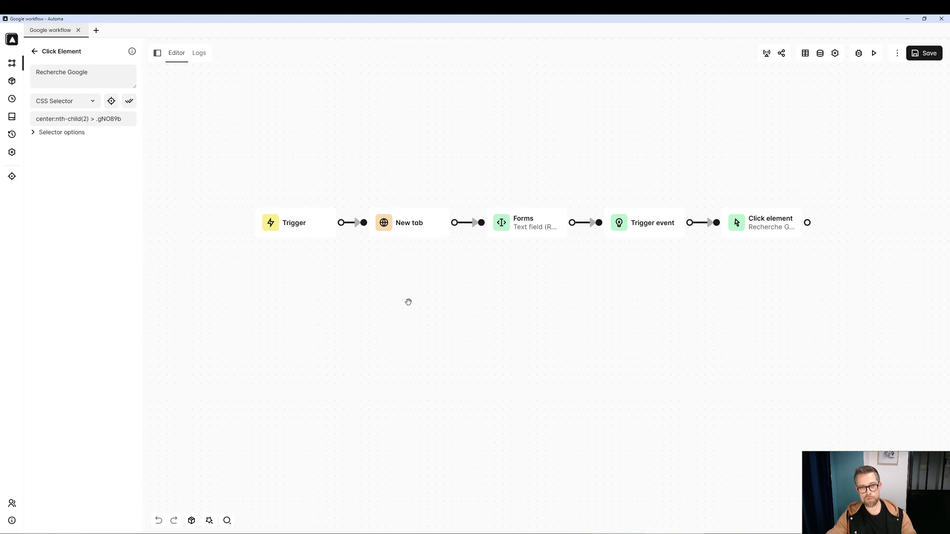
pyautogui.scroll(1, 552, 255)
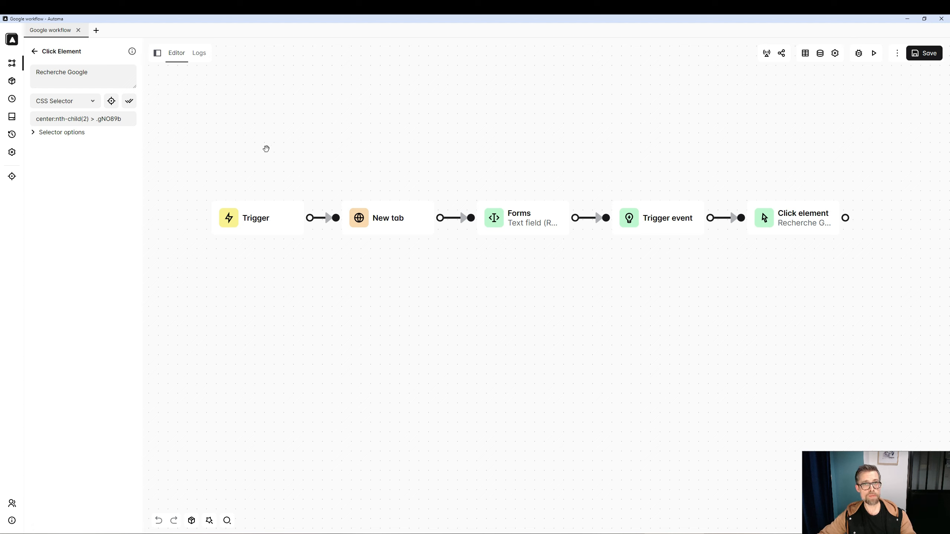
# Step: Search the blocks for "java" and add a JavaScript code block below the workflow, between the New tab and Forms blocks
pyautogui.click(35, 51)
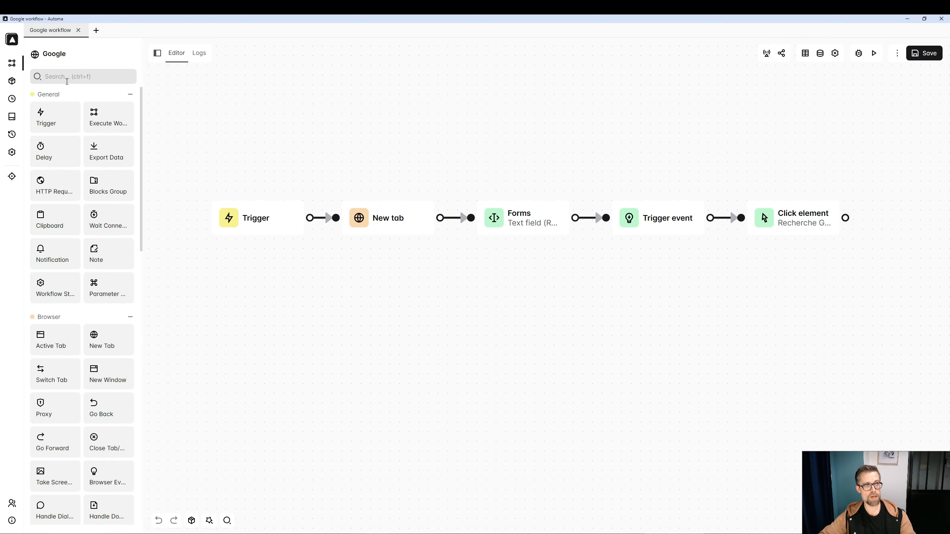
pyautogui.click(67, 78)
pyautogui.write('java')
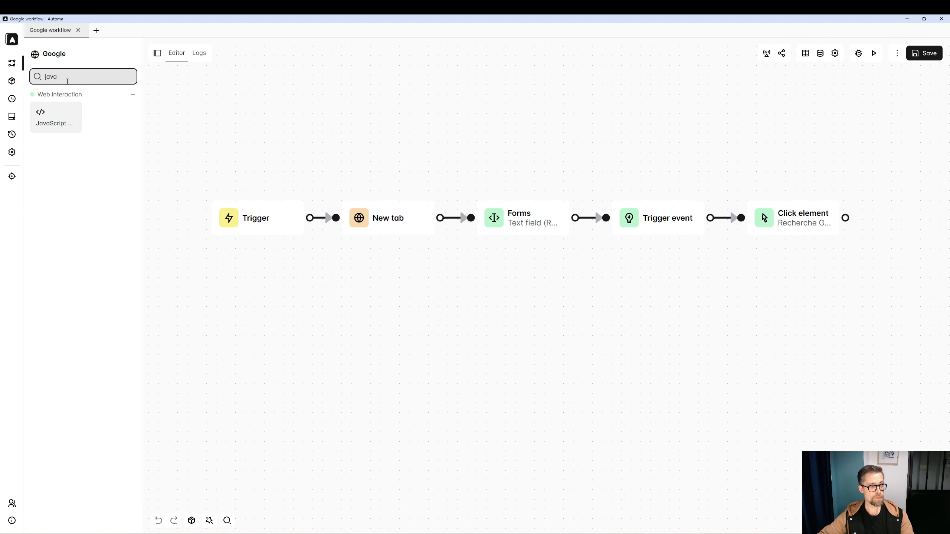
pyautogui.moveTo(74, 124); pyautogui.dragTo(430, 353)
# Step: Open the script of the new JavaScript code block for editing
pyautogui.doubleClick(460, 358)
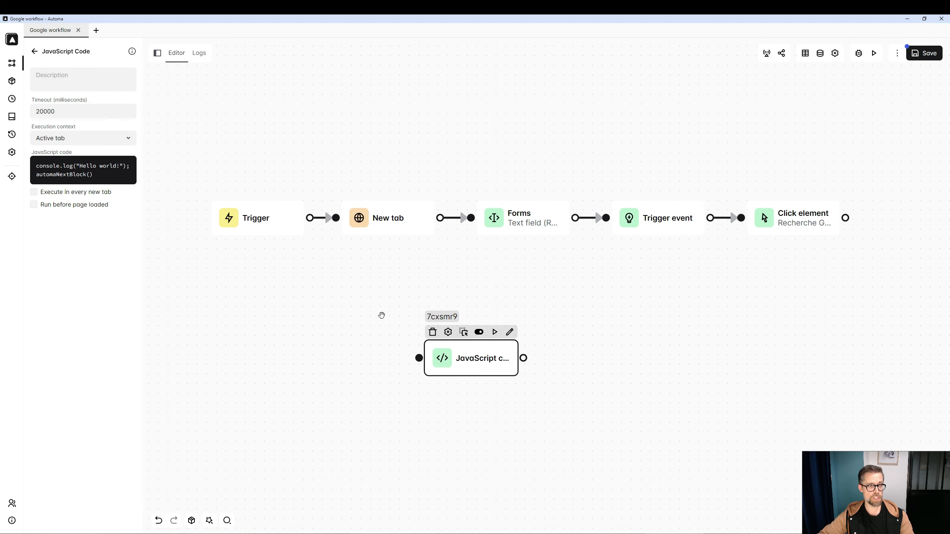
pyautogui.click(116, 173)
pyautogui.click(462, 153)
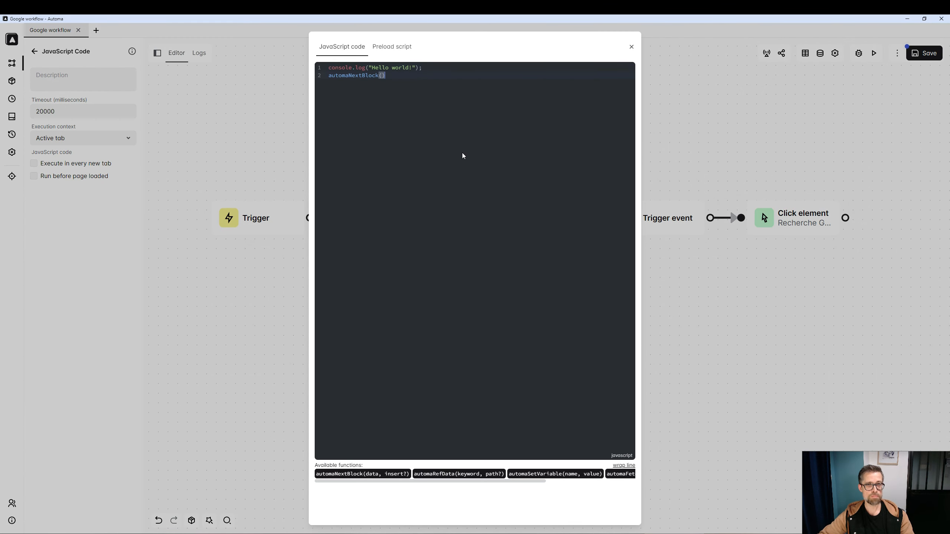